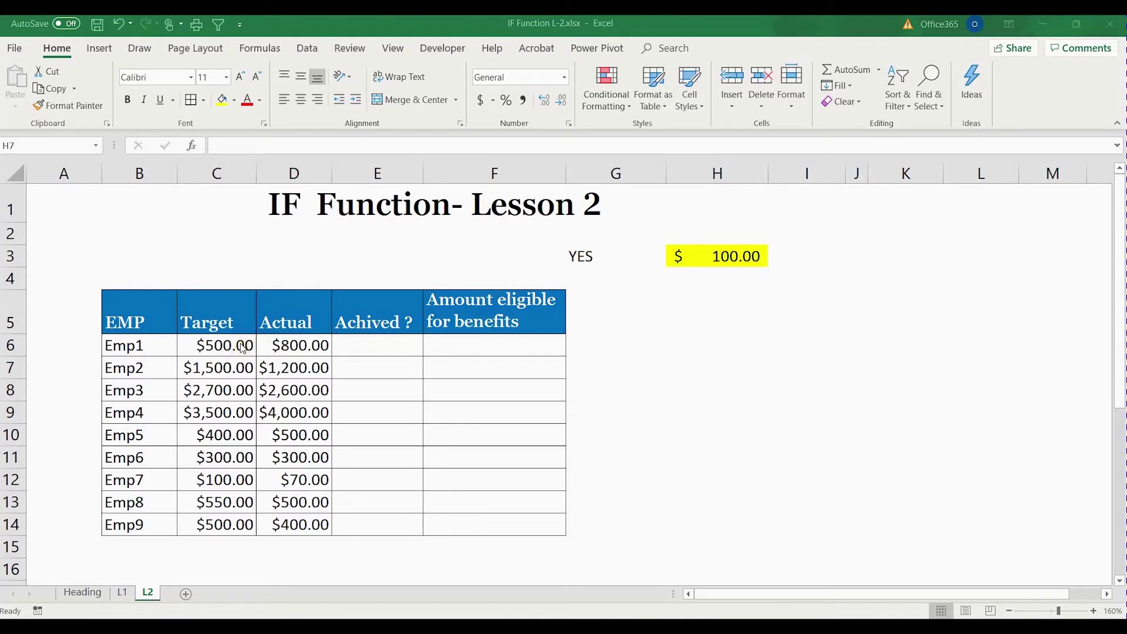
Begin an IF formula in cell E6 with the logical test D6>C6, comparing Emp1's actual amount with the target.
left_click(374, 352)
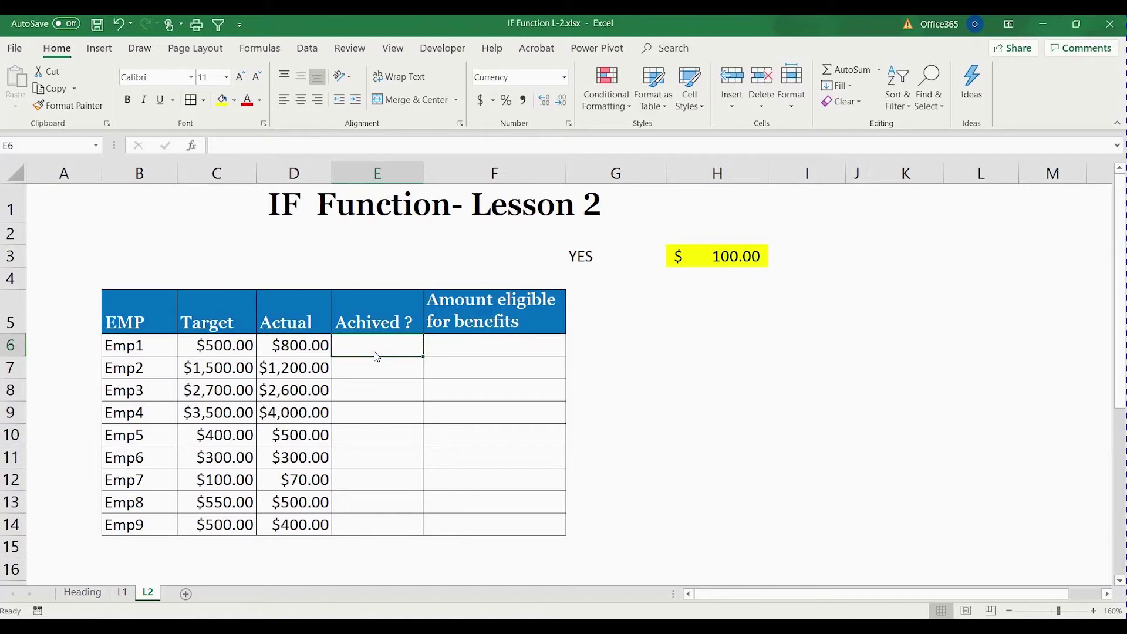
type("=")
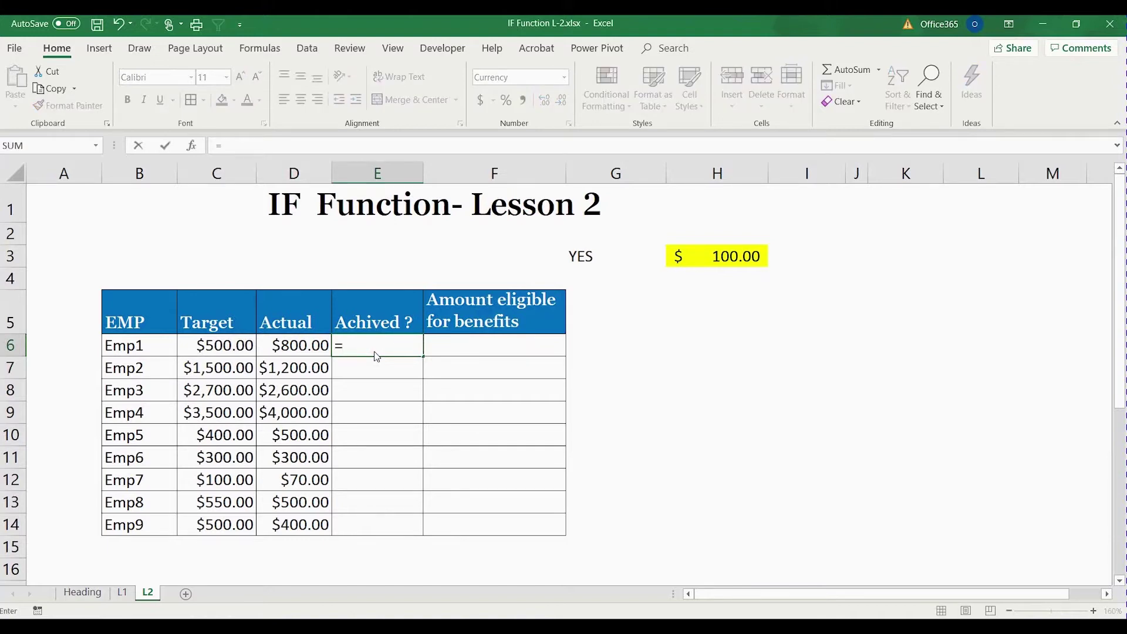
type("if")
double_click(373, 366)
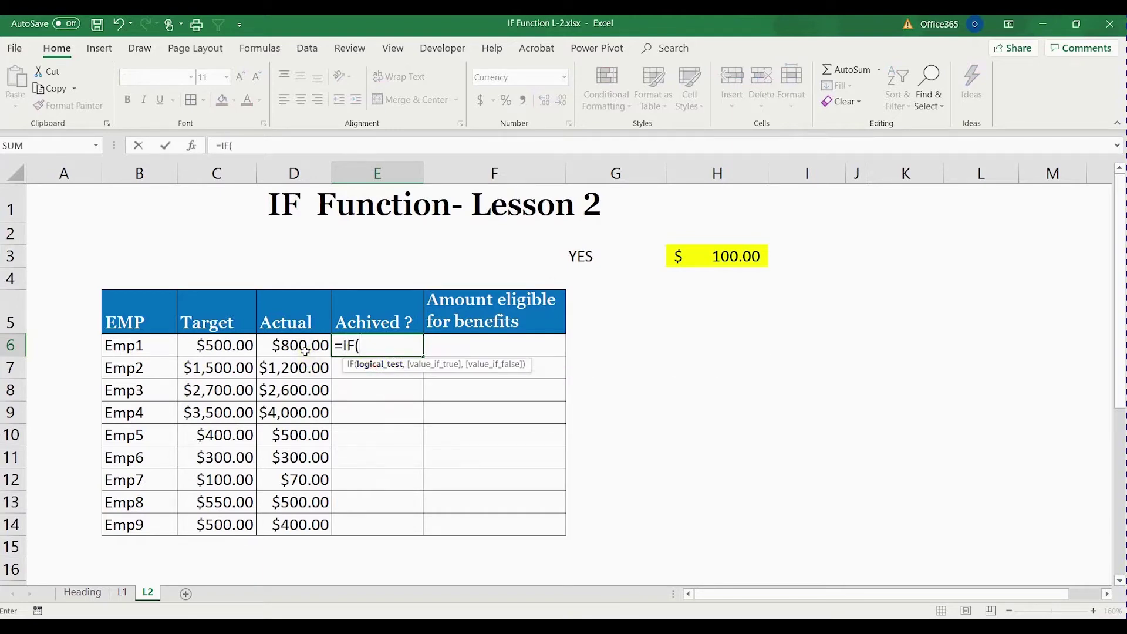
left_click(304, 349)
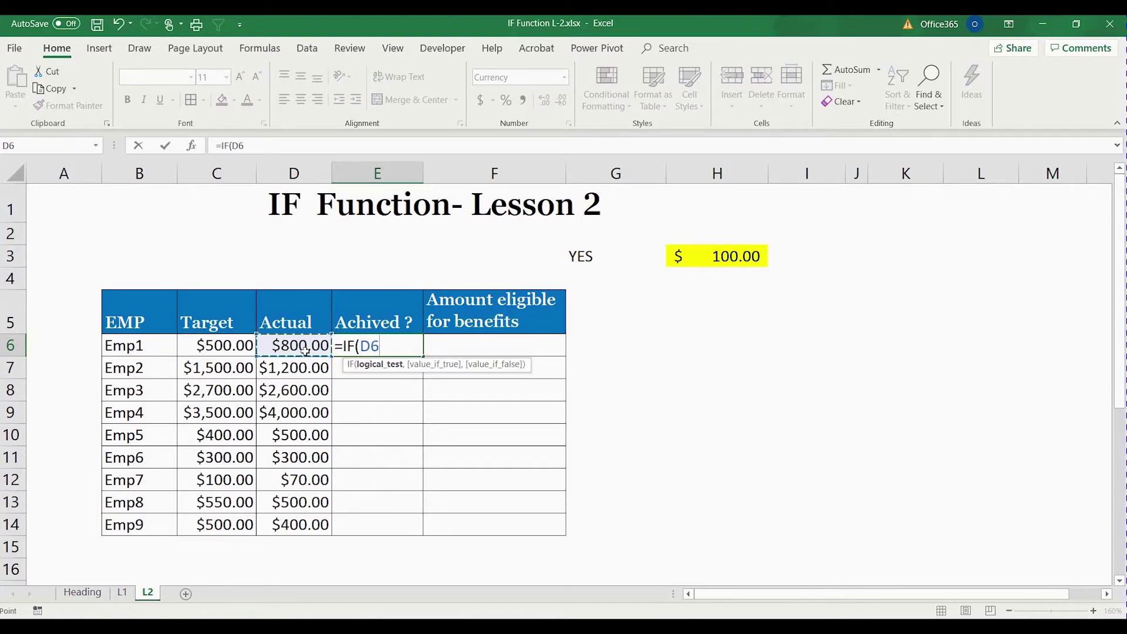
type(">")
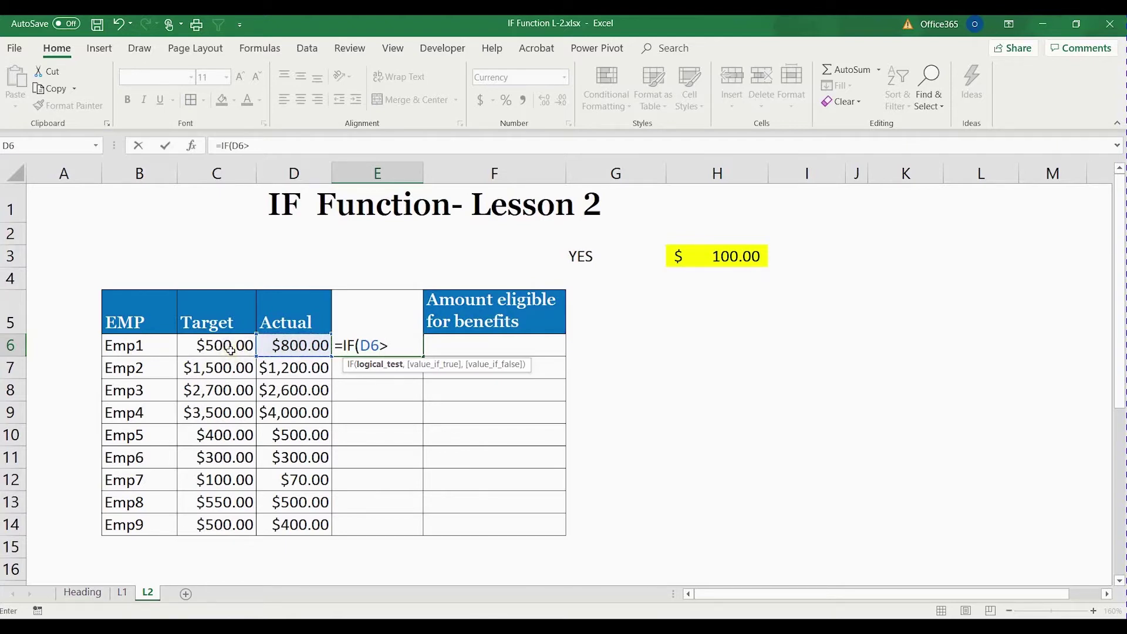
left_click(234, 349)
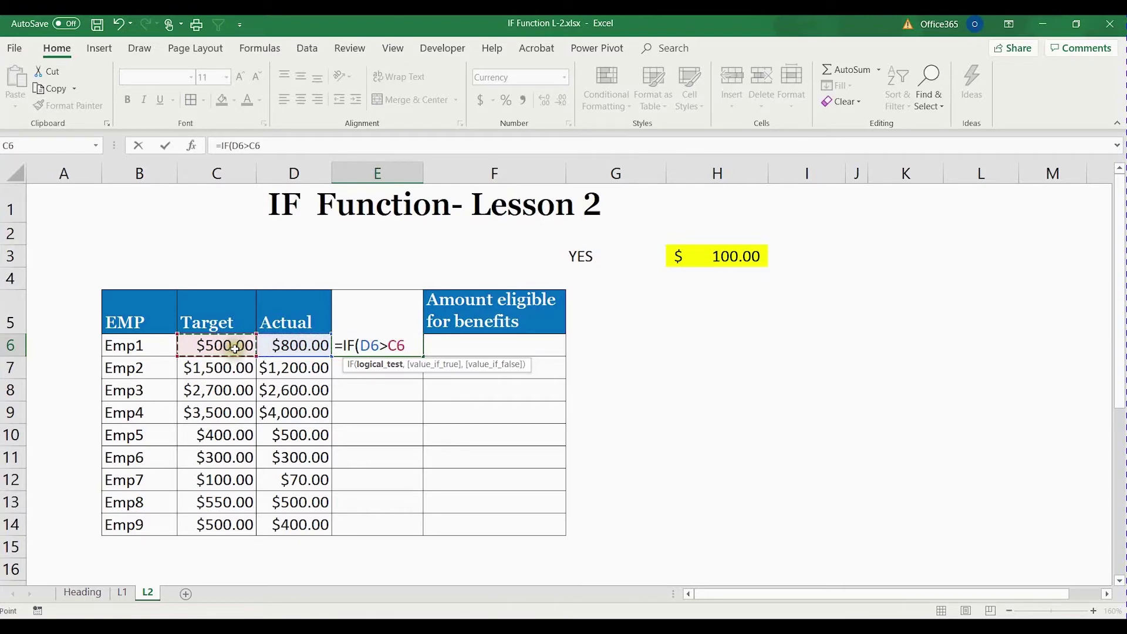
type(",")
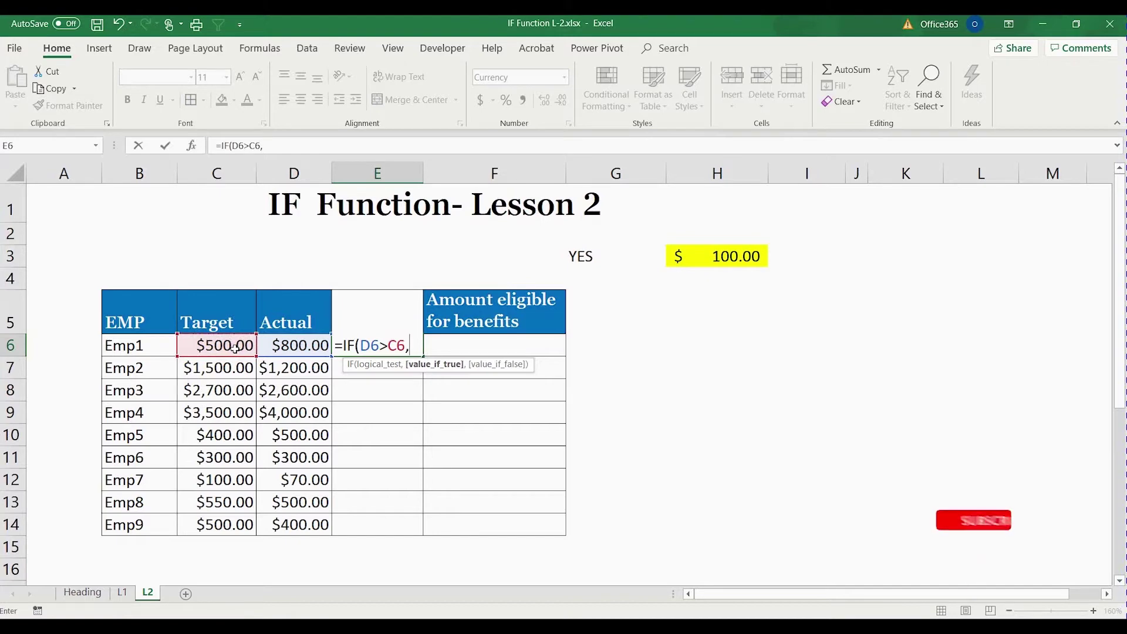
Complete the E6 formula to return "Yes" if true and "No" if false, and fill it down to E14.
type("\"")
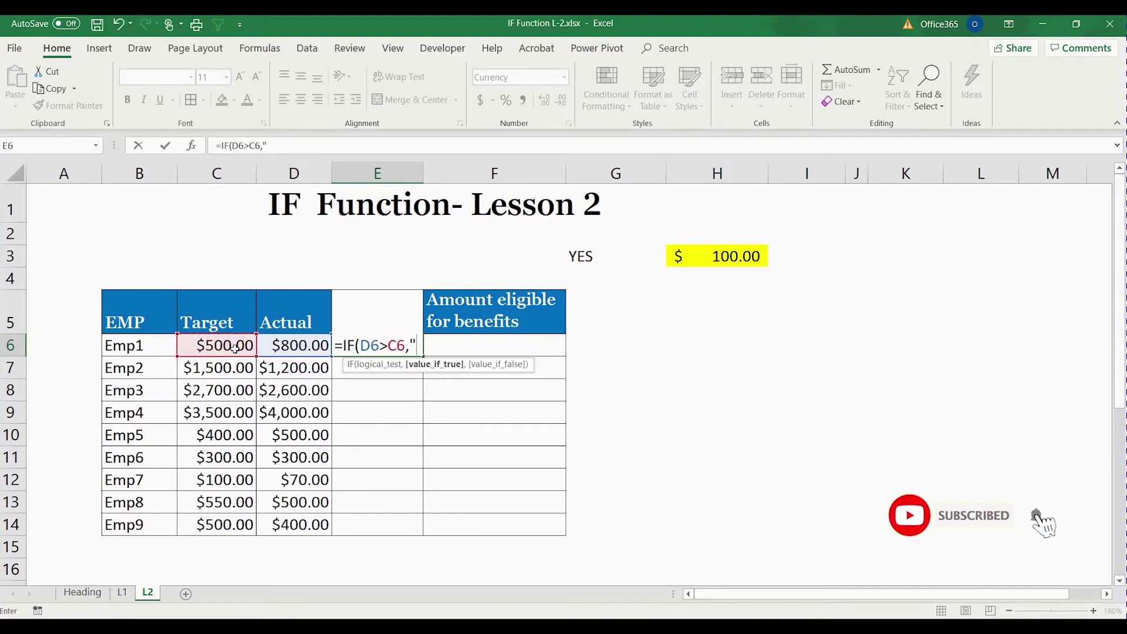
type("Yes")
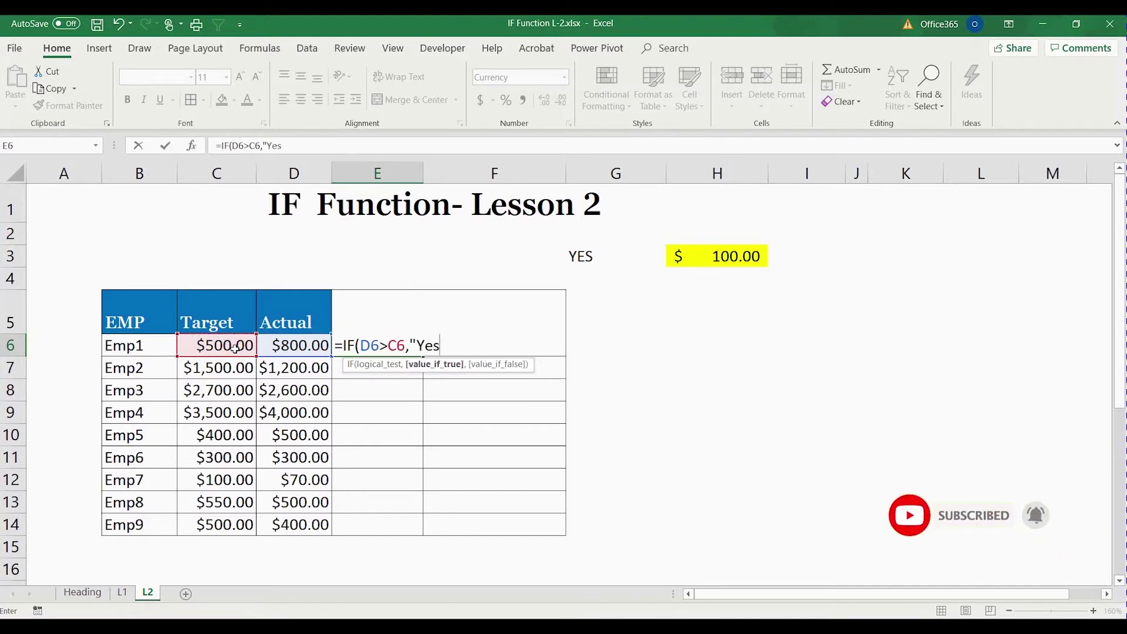
type("\",")
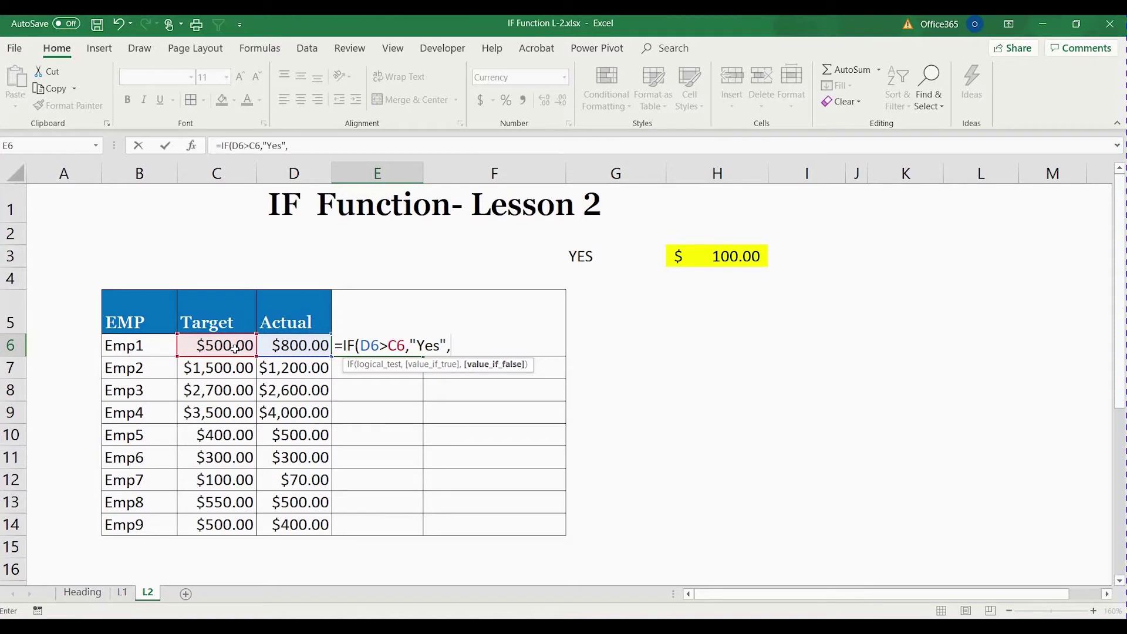
type("\"No\")")
key("Return")
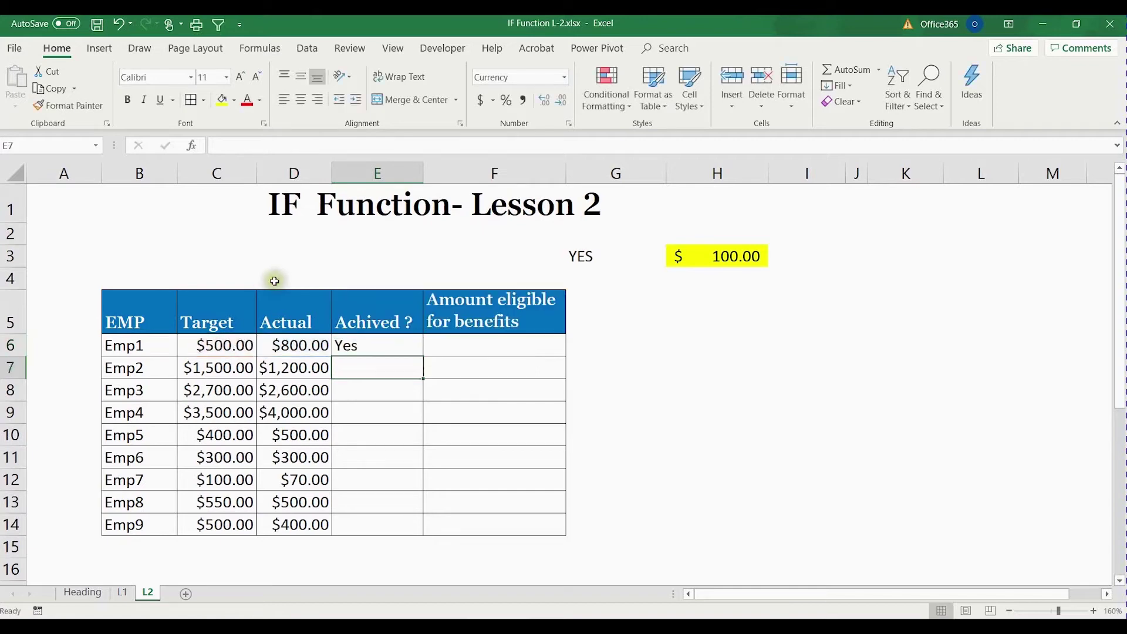
left_click(391, 347)
double_click(423, 356)
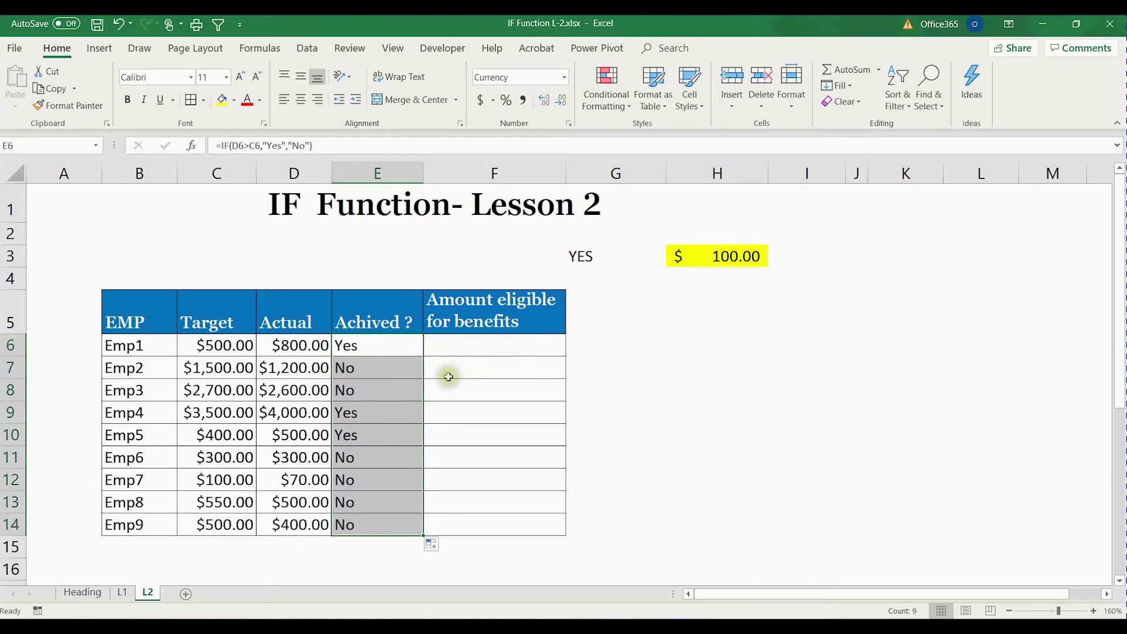
Begin an IF formula in cell F6 with the logical test E6=G3.
left_click(478, 348)
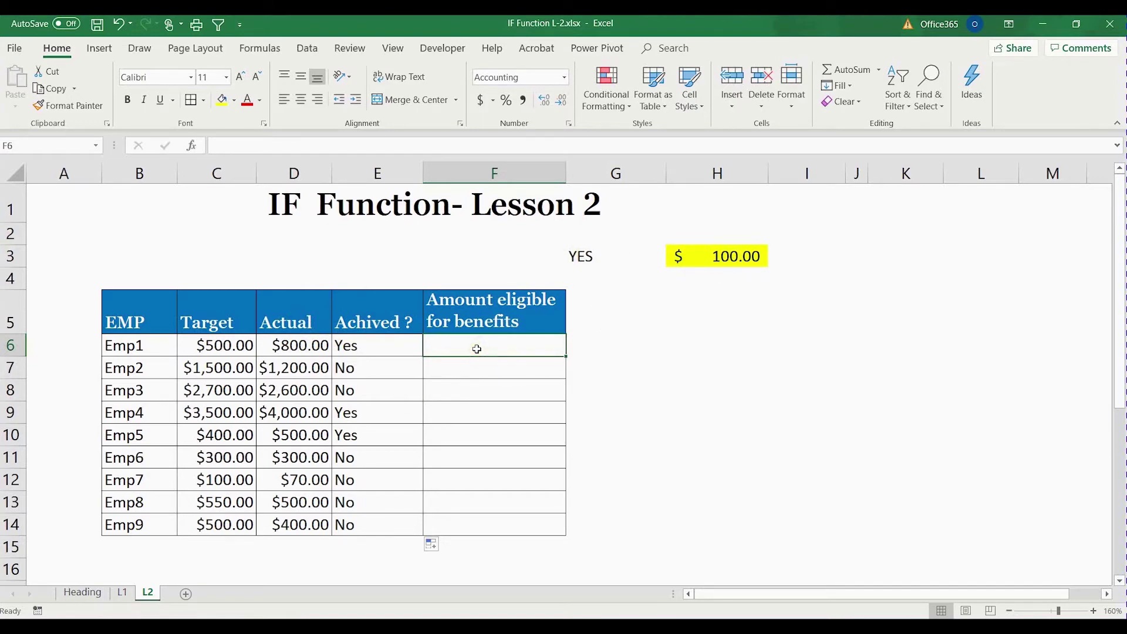
type("=")
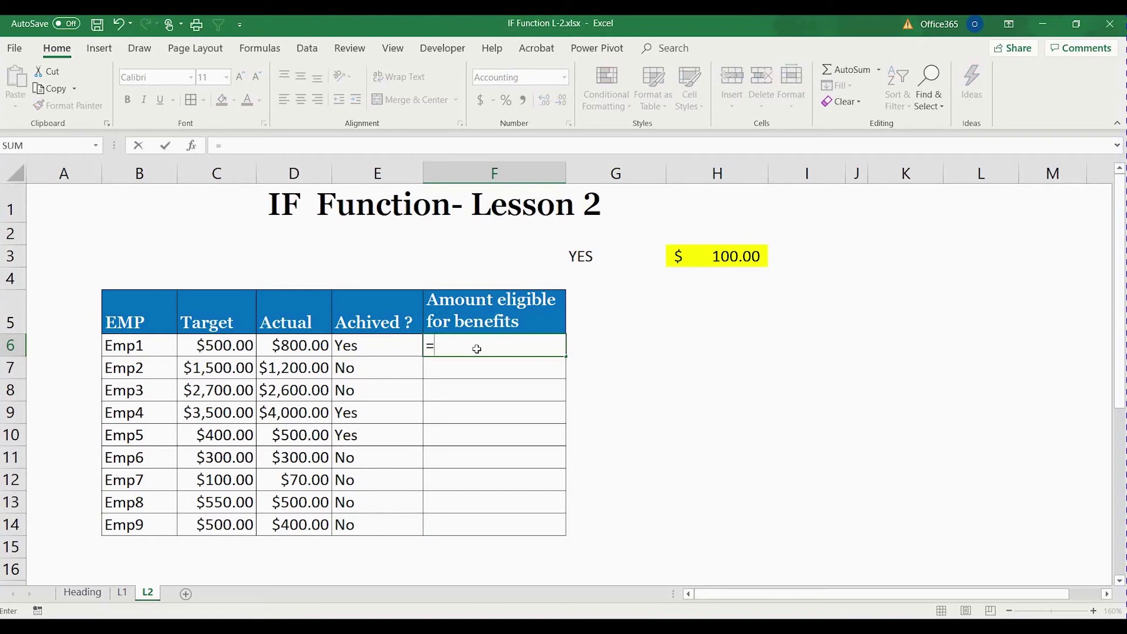
left_click(370, 349)
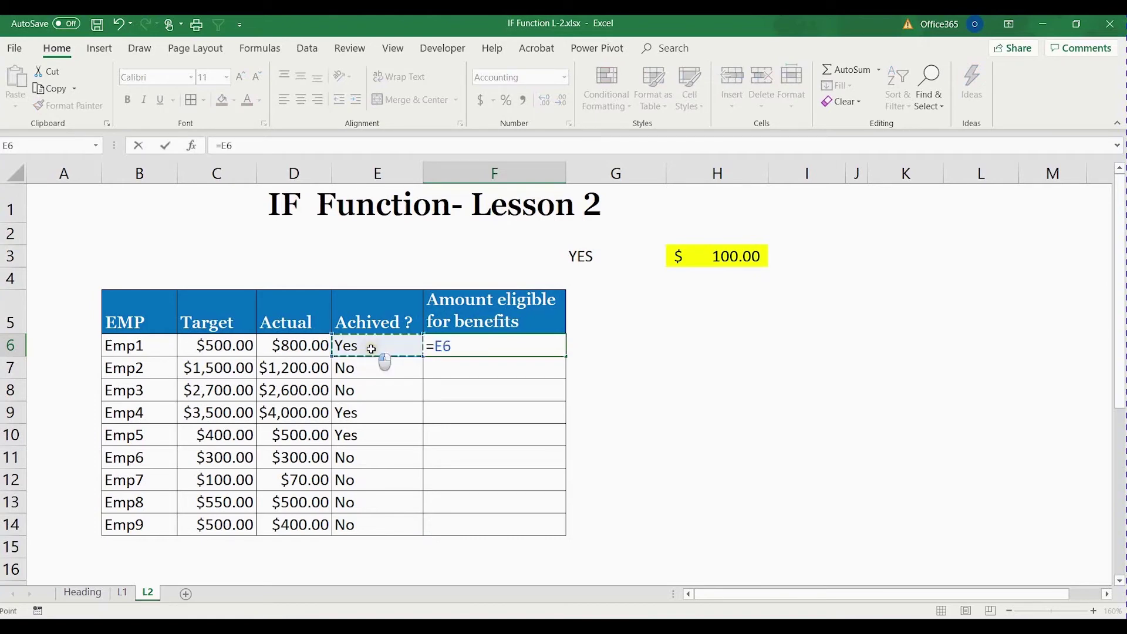
key("BackSpace")
key("BackSpace")
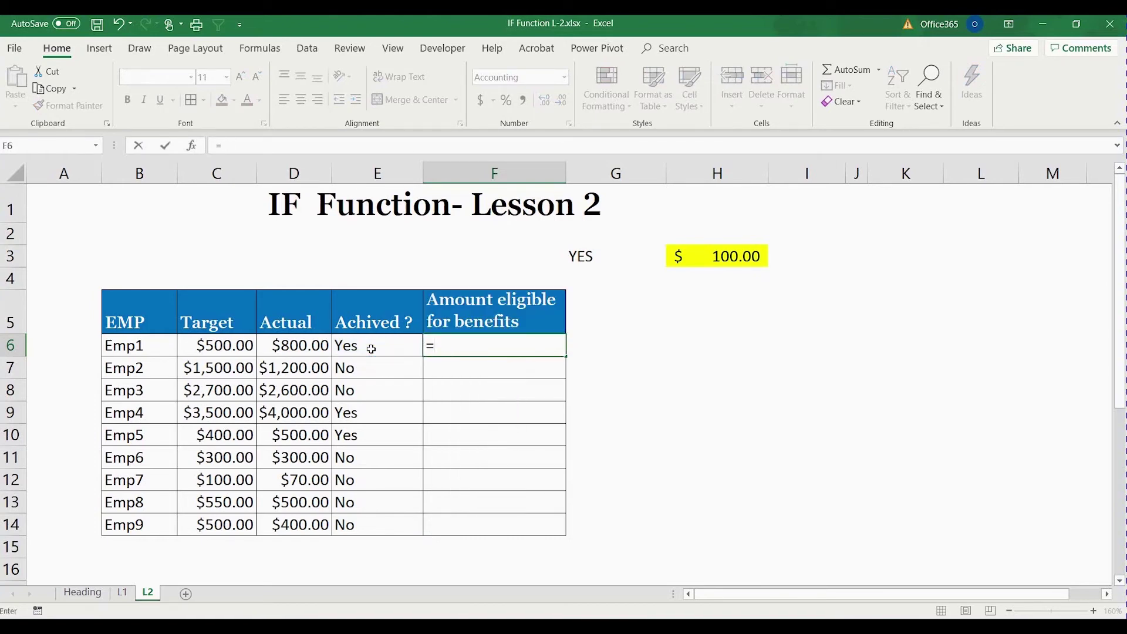
type("i")
key("Tab")
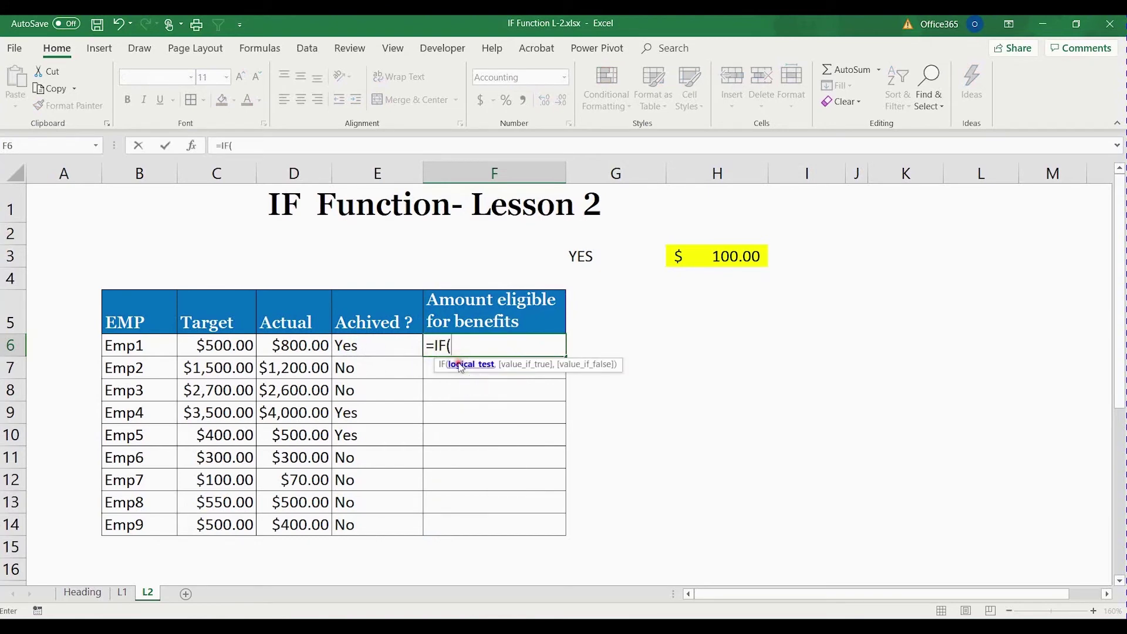
left_click(363, 345)
type("=")
left_click(578, 255)
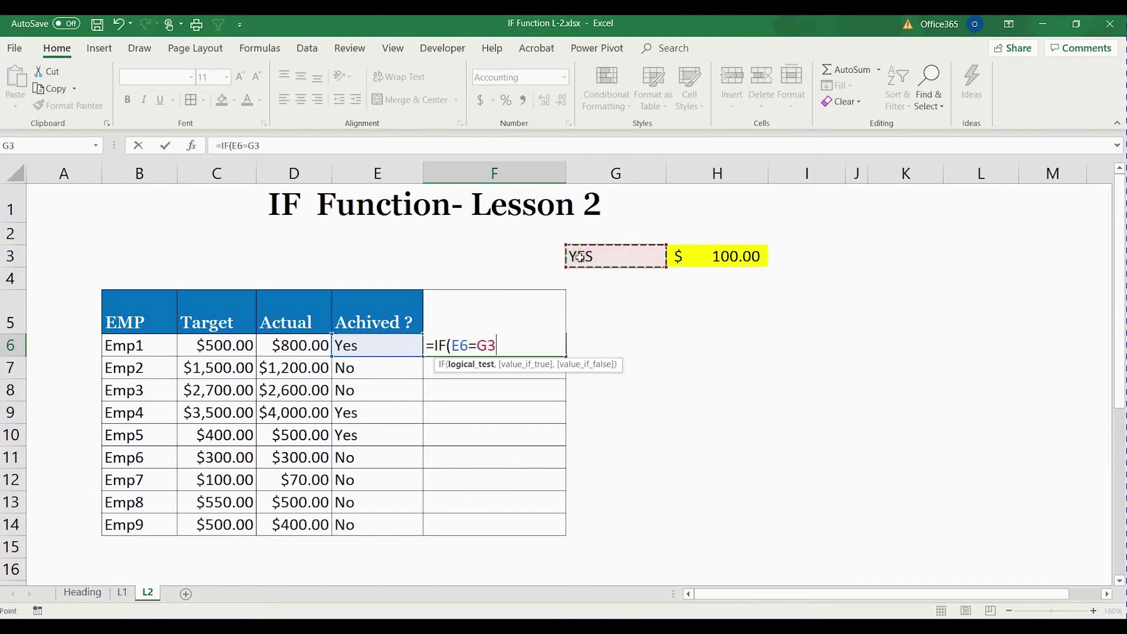
Complete the F6 formula's arguments with H3 as the value if true and 0 as the value if false.
type(",")
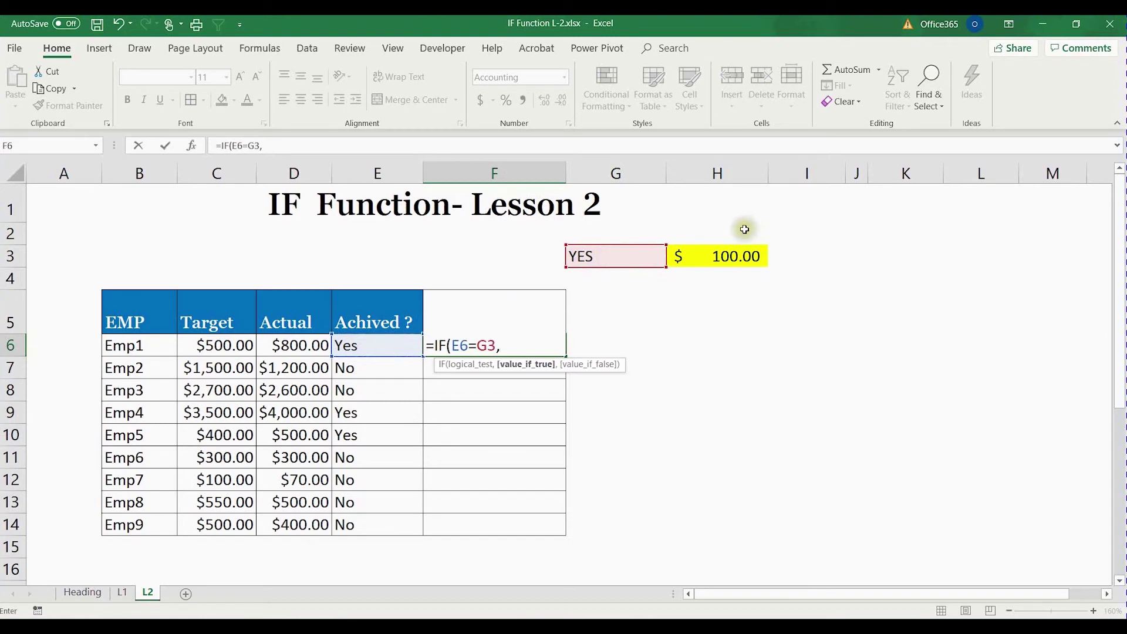
left_click(728, 254)
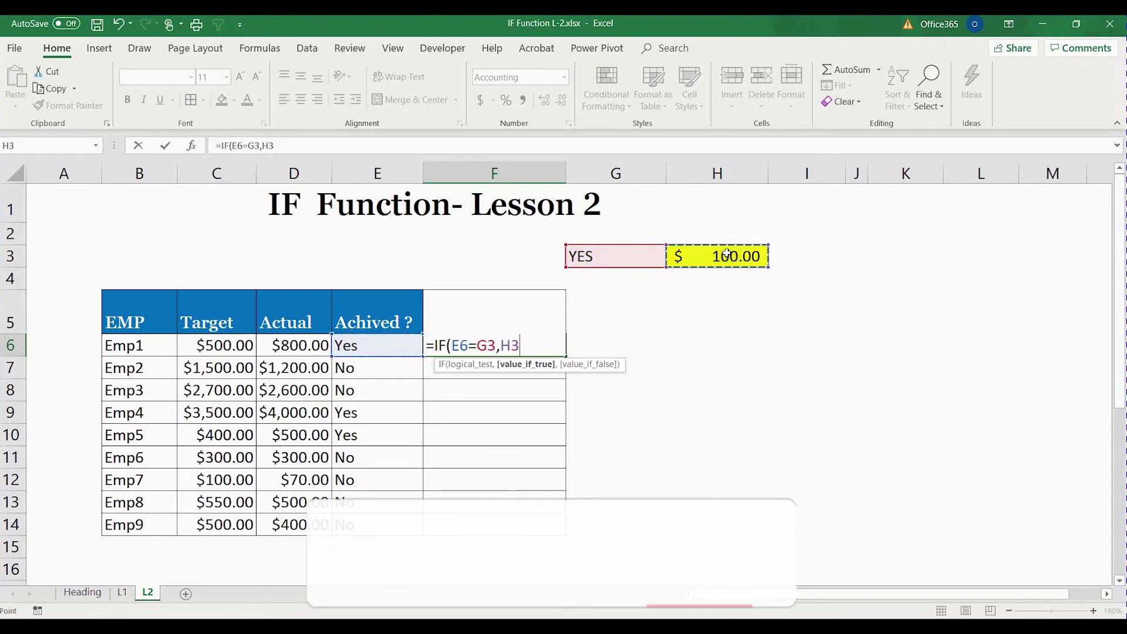
type(",")
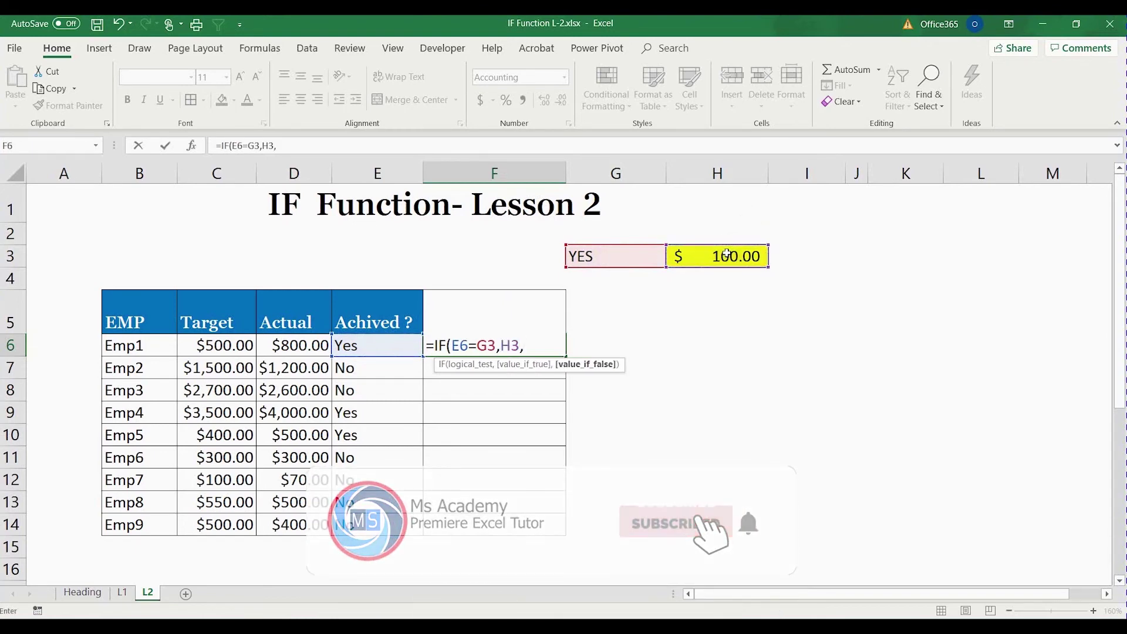
type("0)")
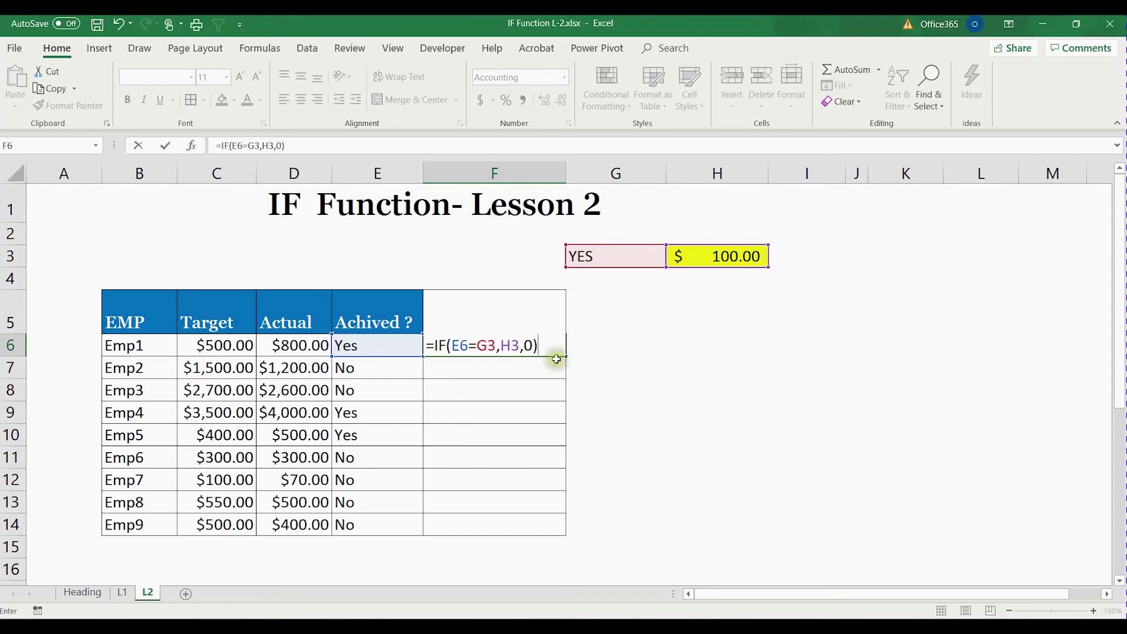
Make the references absolute so F6 reads =IF(E6=$G$3,$H$3,0), and fill the formula down to F14.
left_click(497, 348)
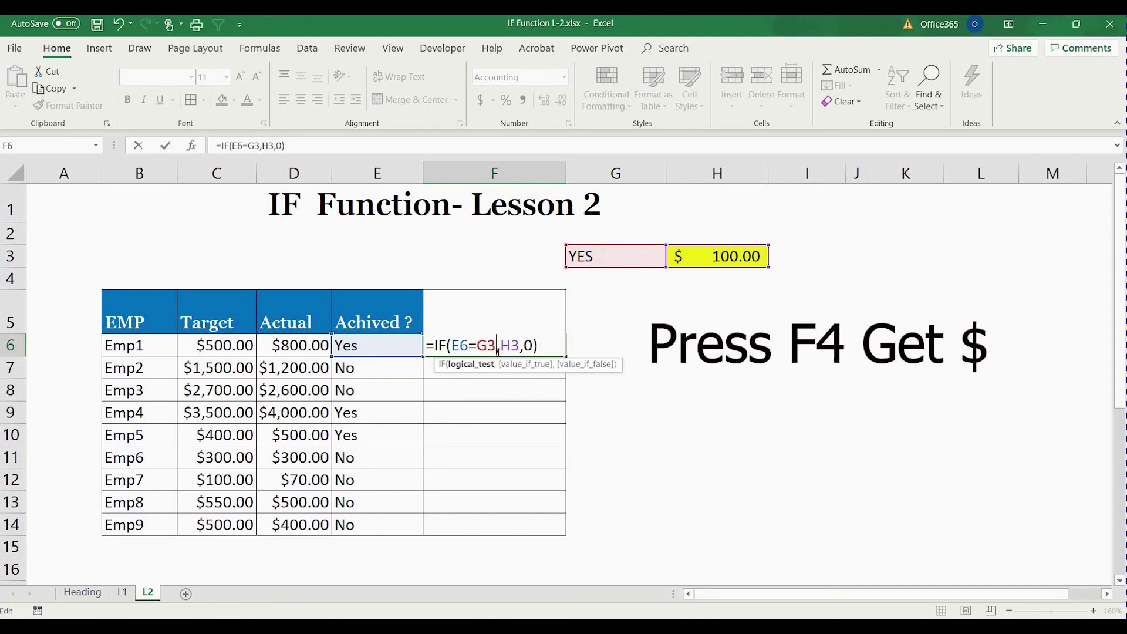
key("F4")
left_click(535, 345)
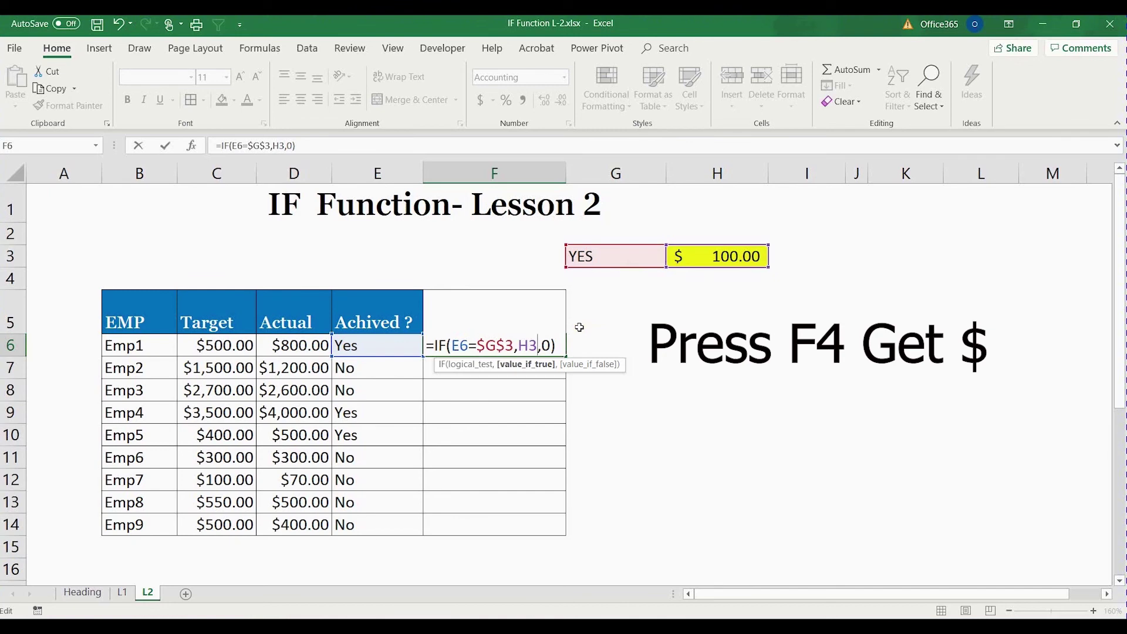
key("F4")
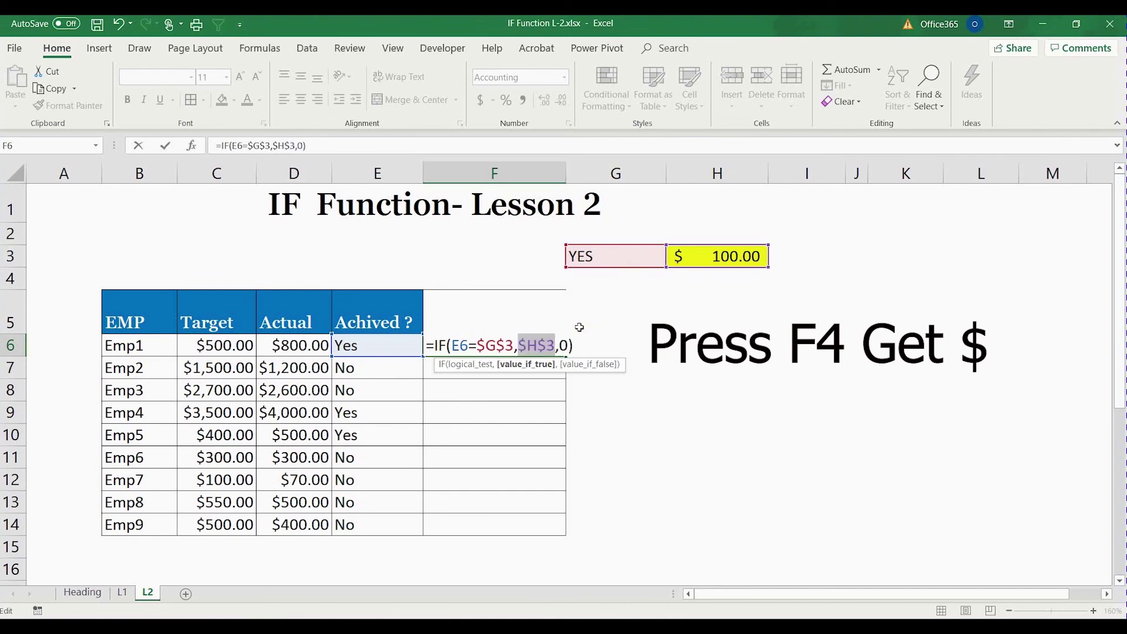
key("Return")
left_click(544, 343)
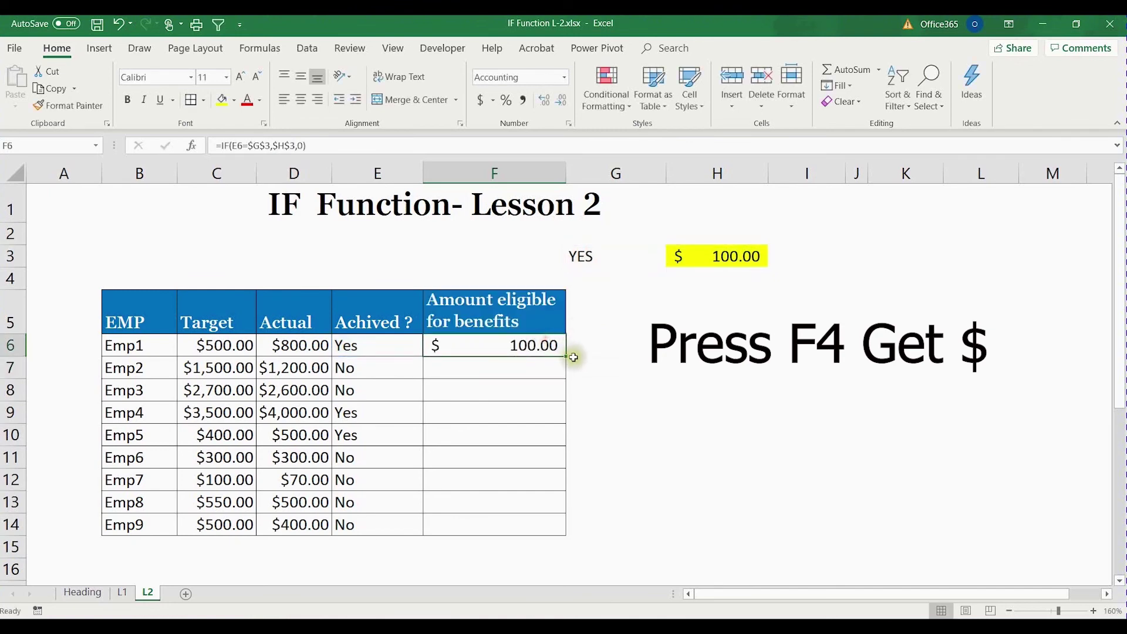
double_click(567, 357)
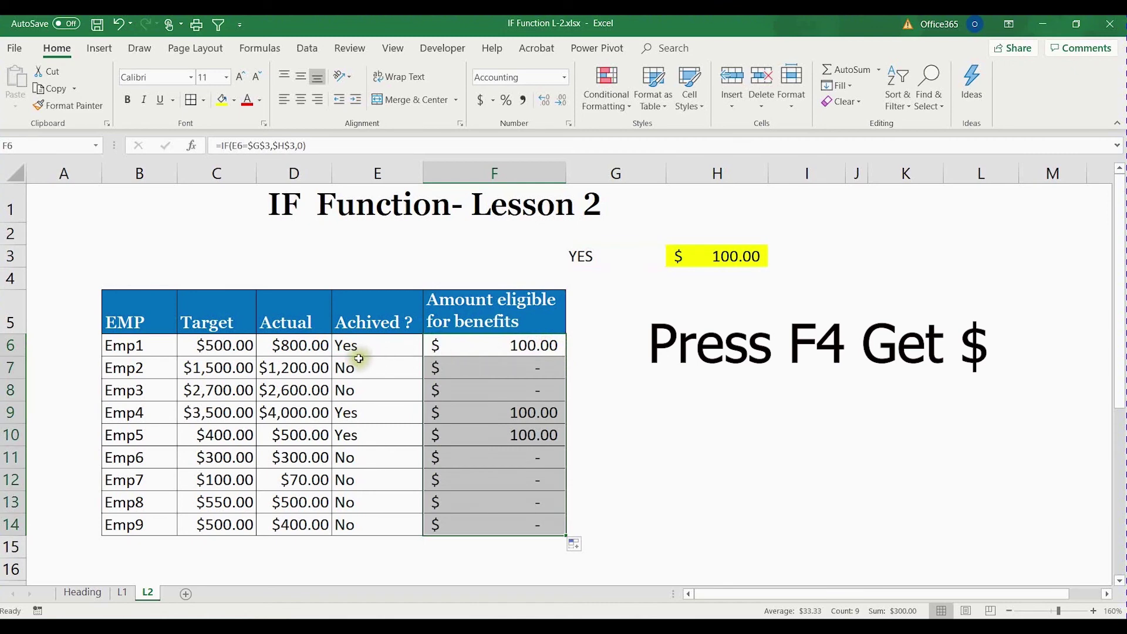